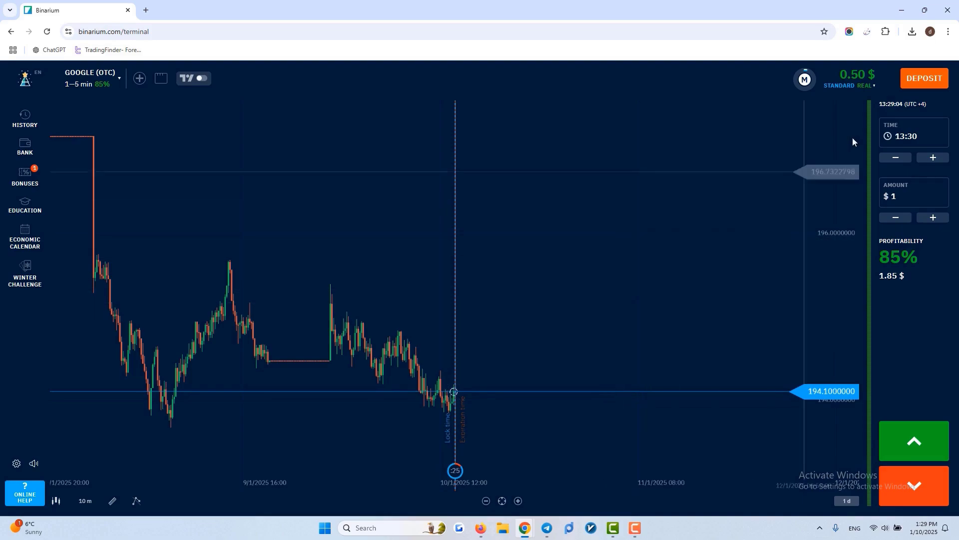
- Start a deposit with Skrill as the payment method and set the amount to 10 USD
left_click(922, 76)
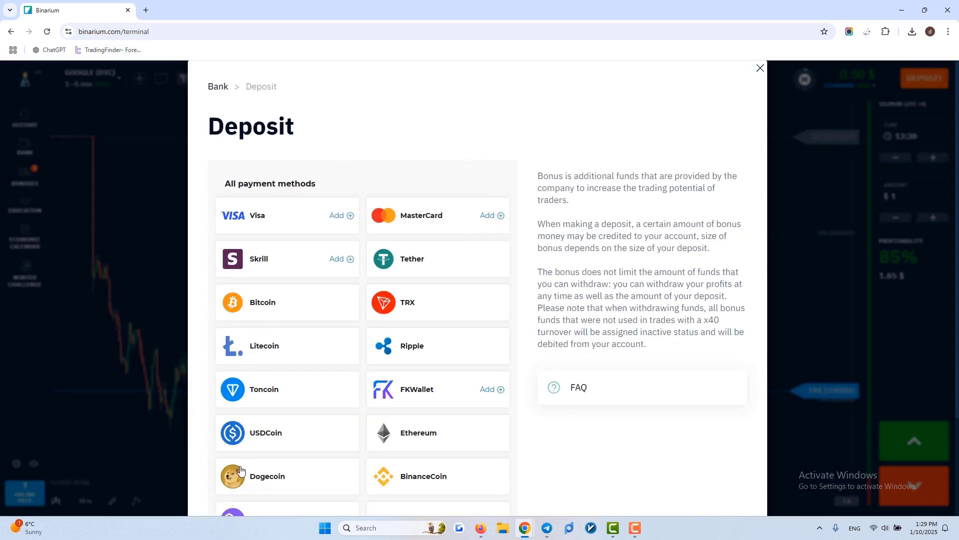
left_click(257, 264)
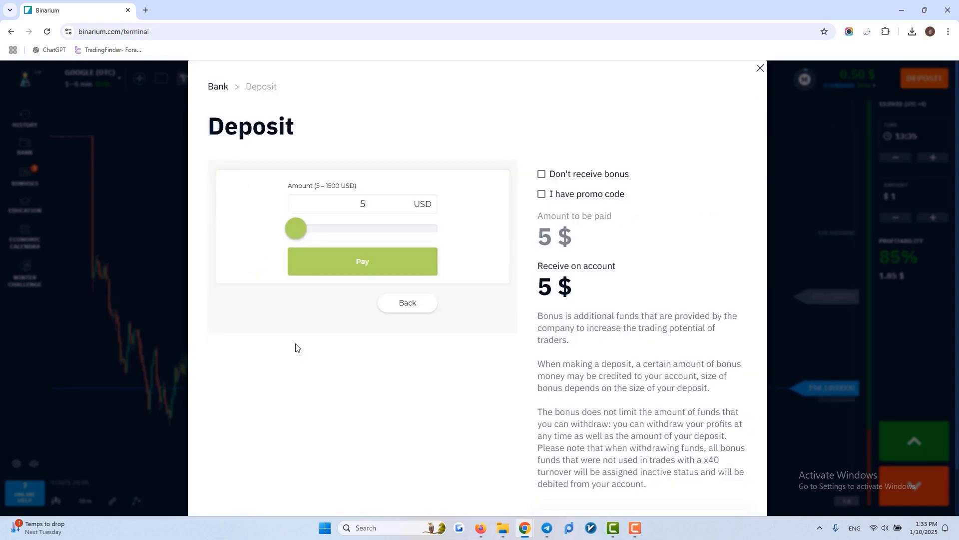
double_click(373, 207)
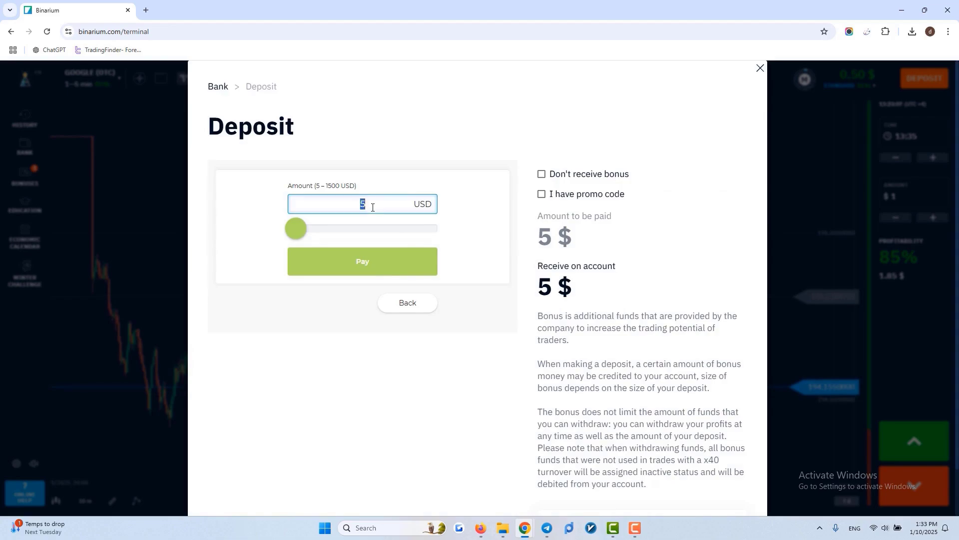
type("10")
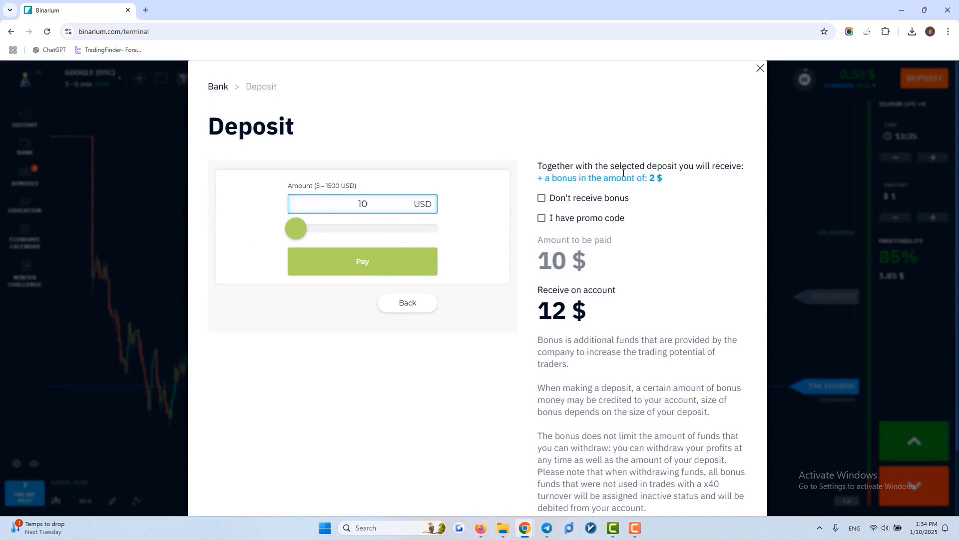
left_click(541, 220)
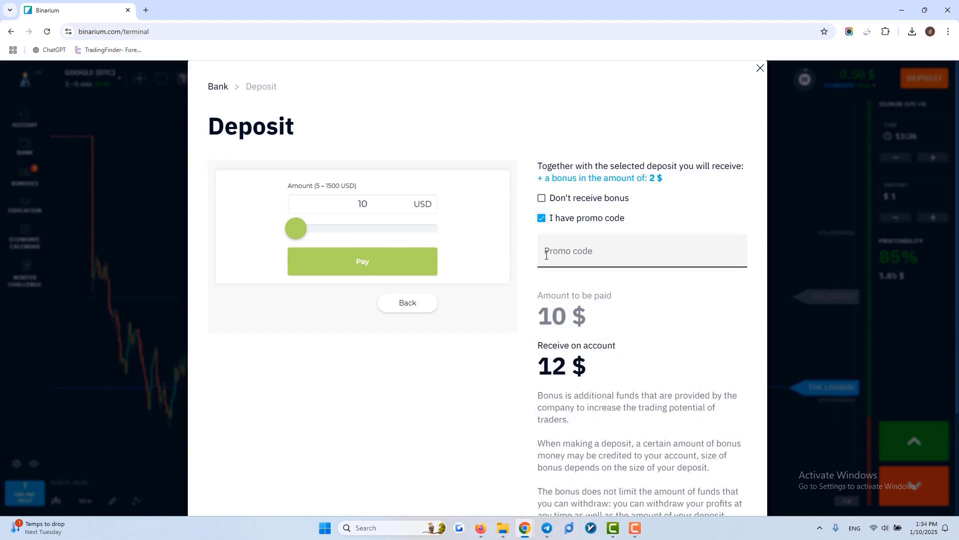
left_click(578, 255)
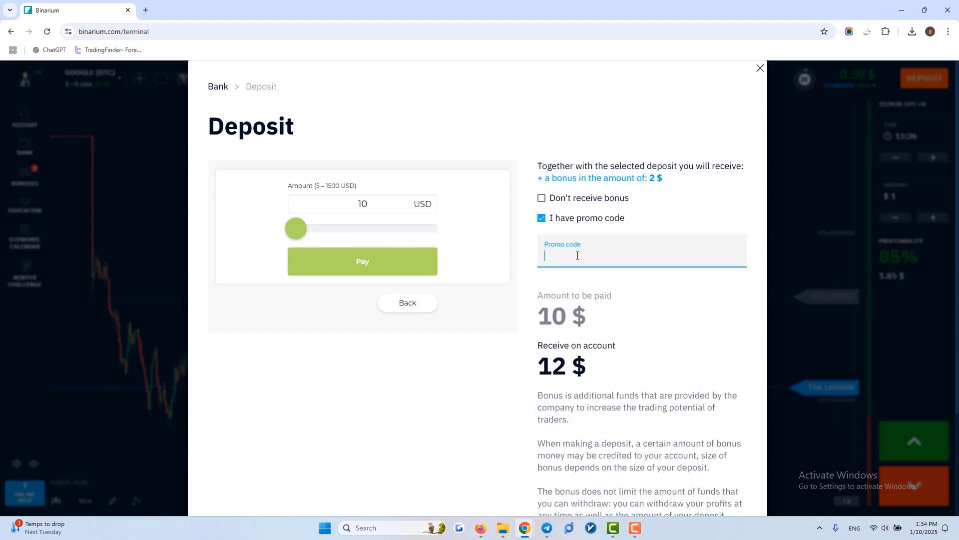
left_click(544, 221)
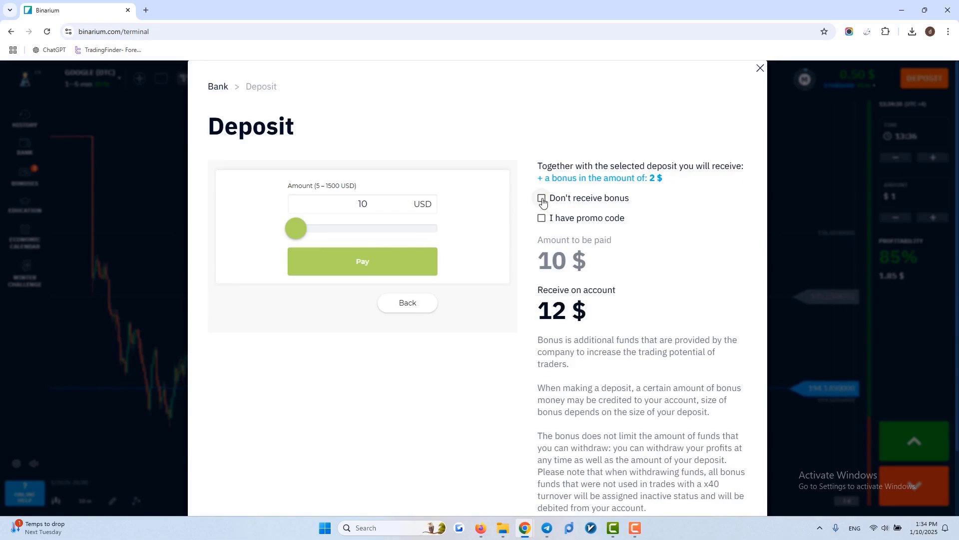
- Opt out of receiving the bonus for this deposit
left_click(542, 199)
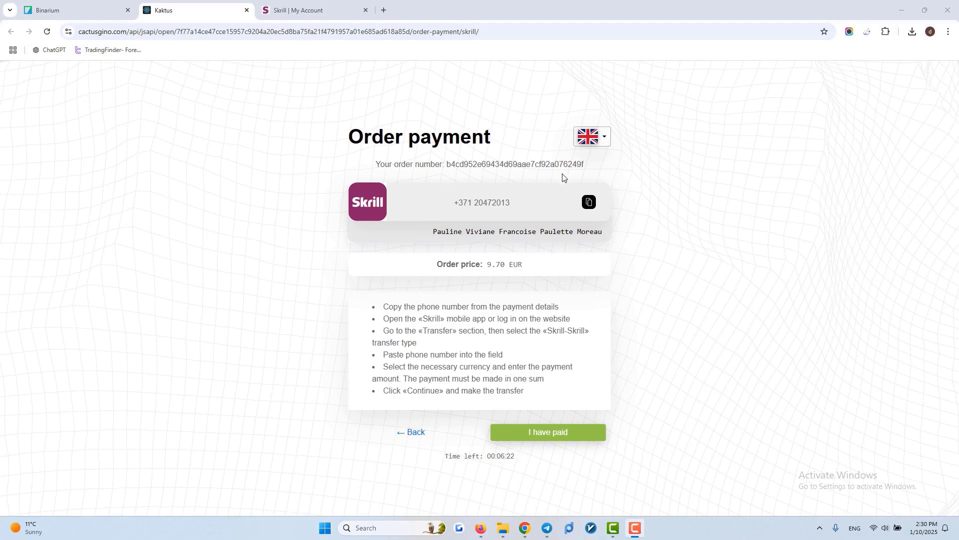
- Copy the payee's phone number from the order payment page and enter it as the recipient of a Skrill to Skrill transfer in Skrill
left_click(588, 201)
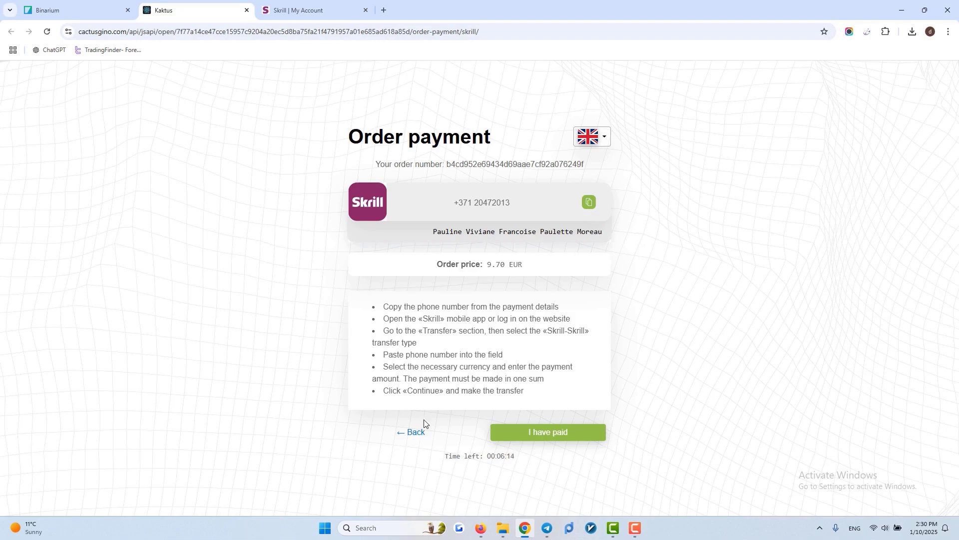
key("ctrl+Tab")
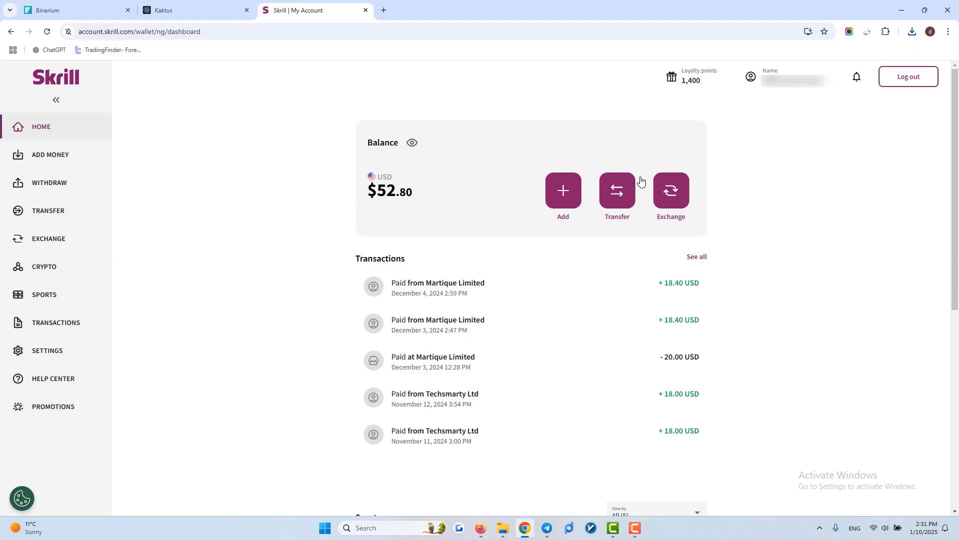
left_click(618, 202)
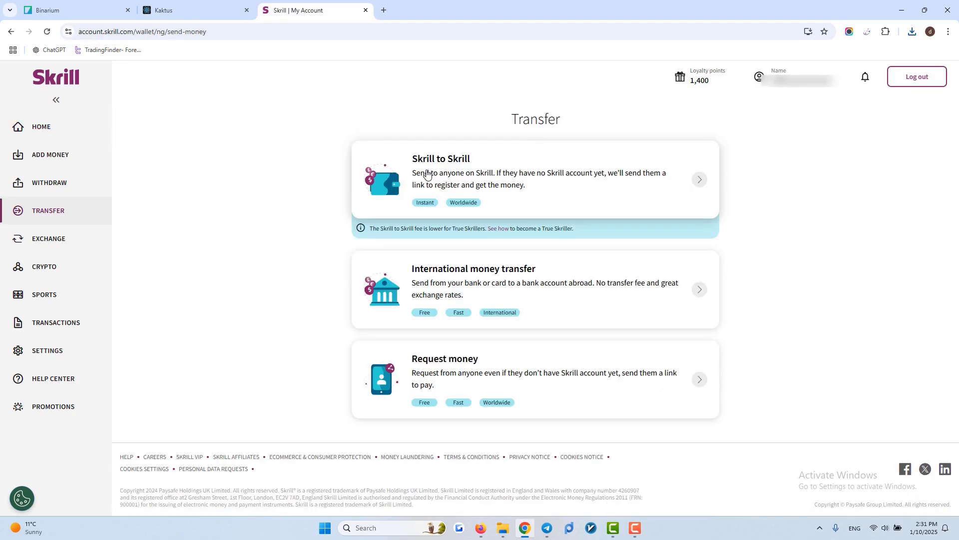
left_click(456, 163)
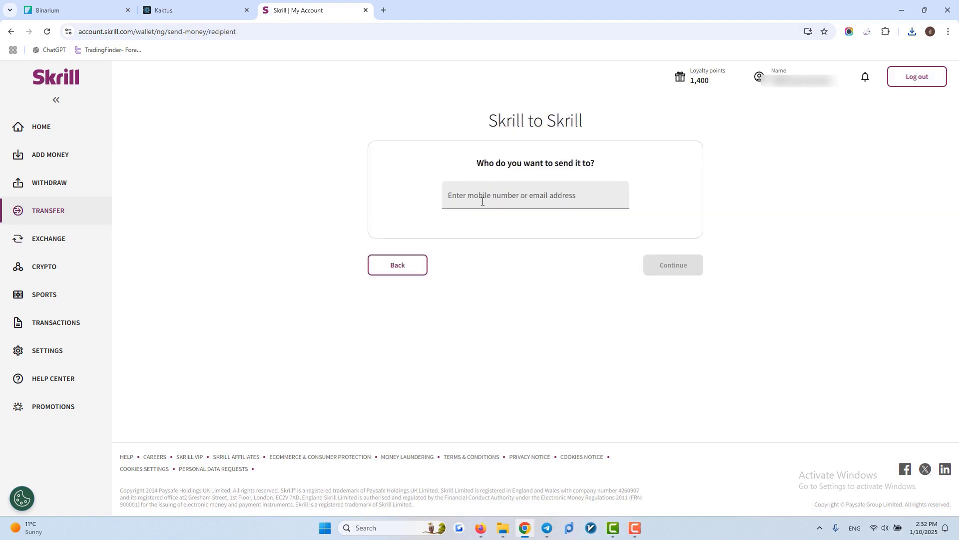
left_click(482, 202)
key("ctrl+v")
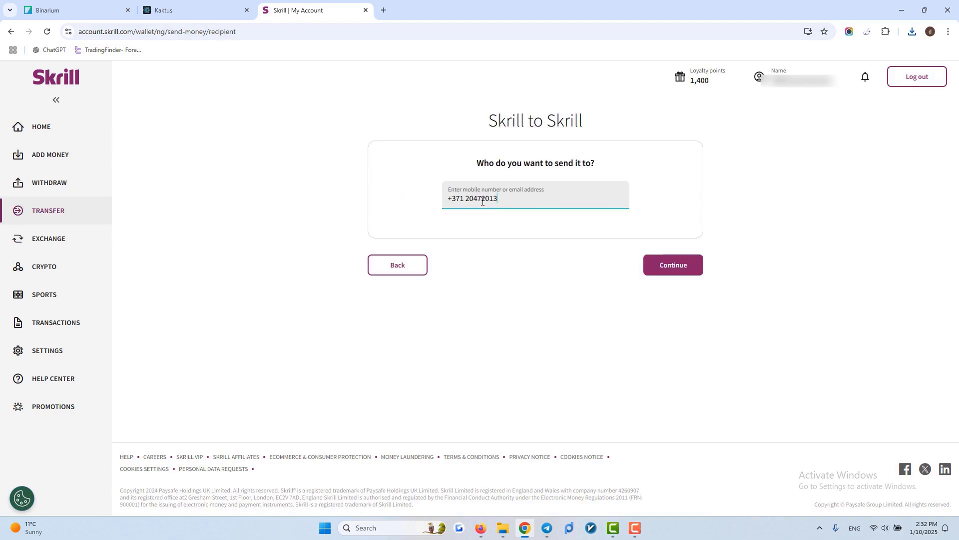
left_click(658, 265)
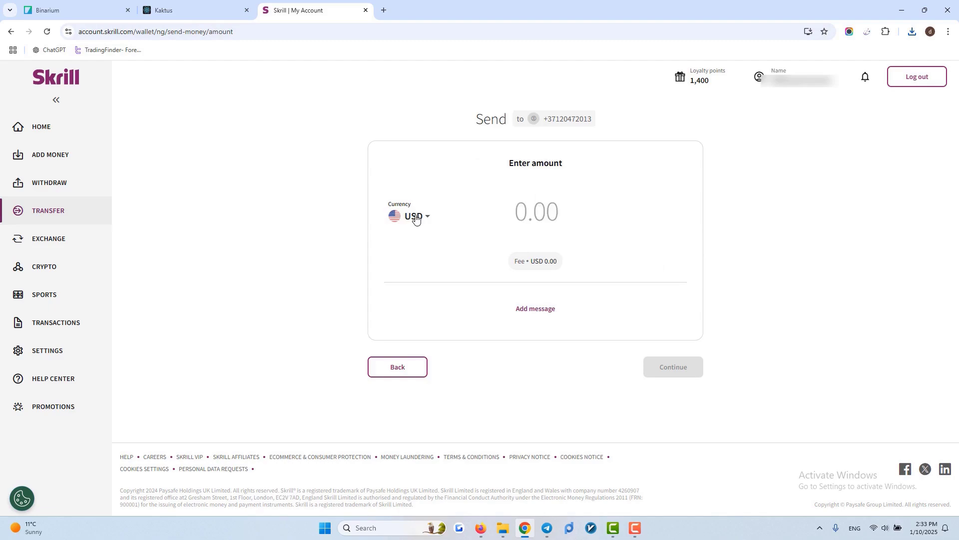
- Set the transfer currency to EUR and the amount to 9.7, and proceed to the transfer summary
left_click(415, 217)
scroll(409, 242, "down", 5)
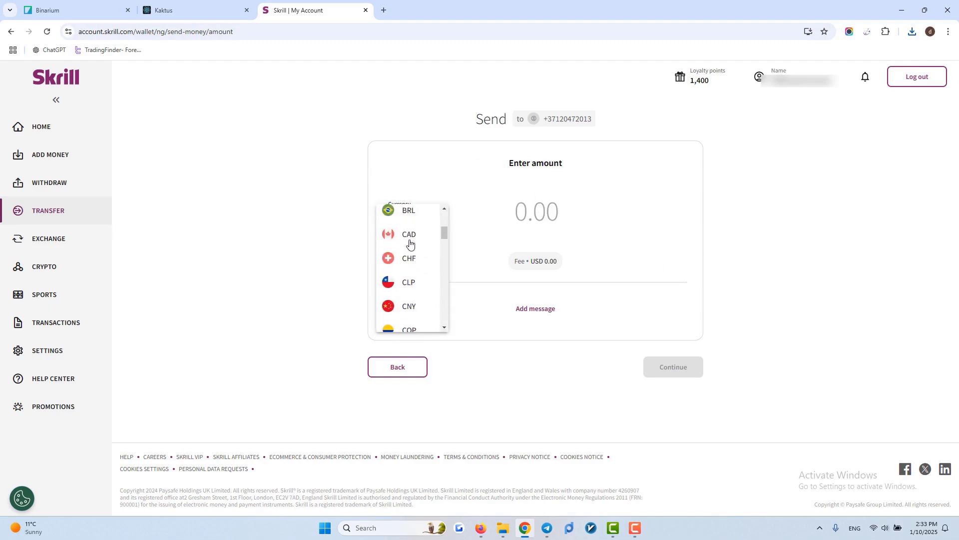
scroll(409, 242, "down", 2)
left_click(409, 224)
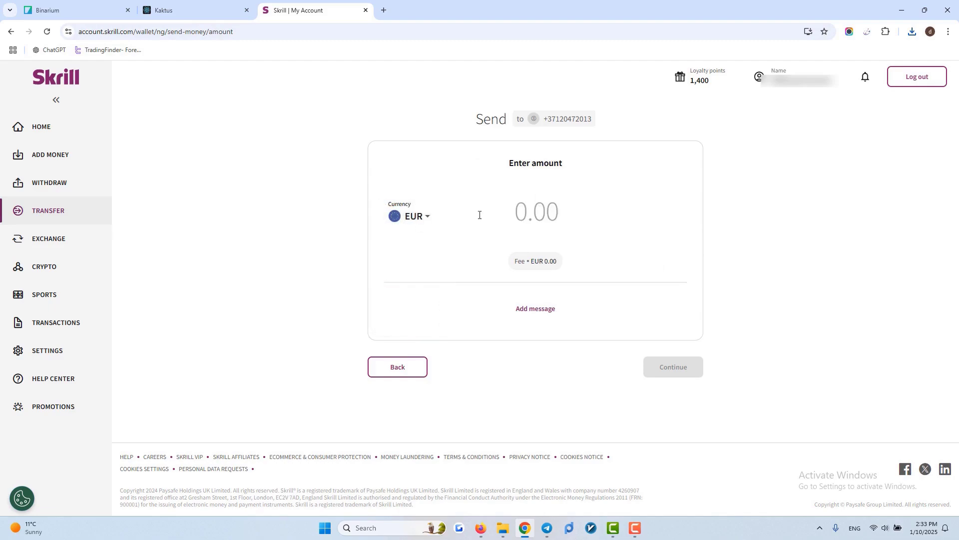
left_click(544, 209)
type("9.7")
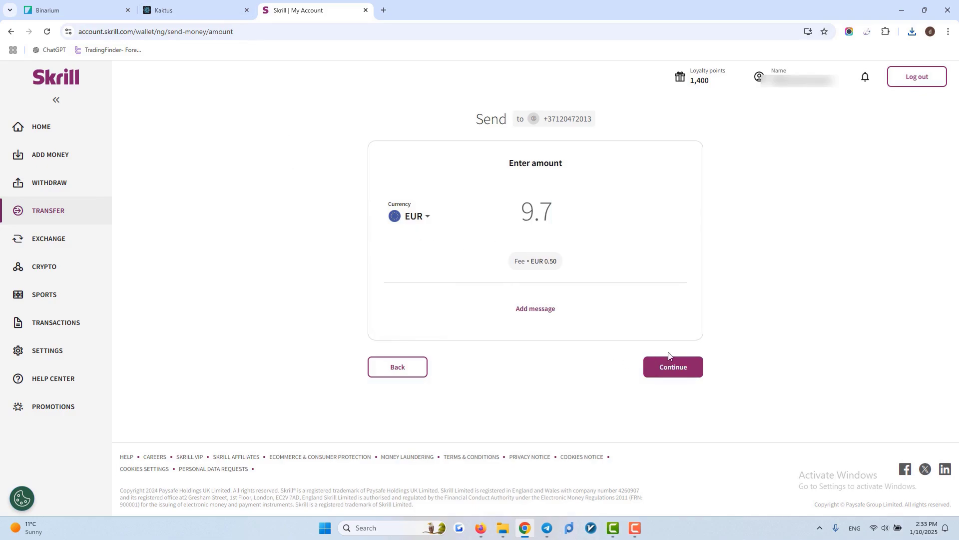
left_click(683, 368)
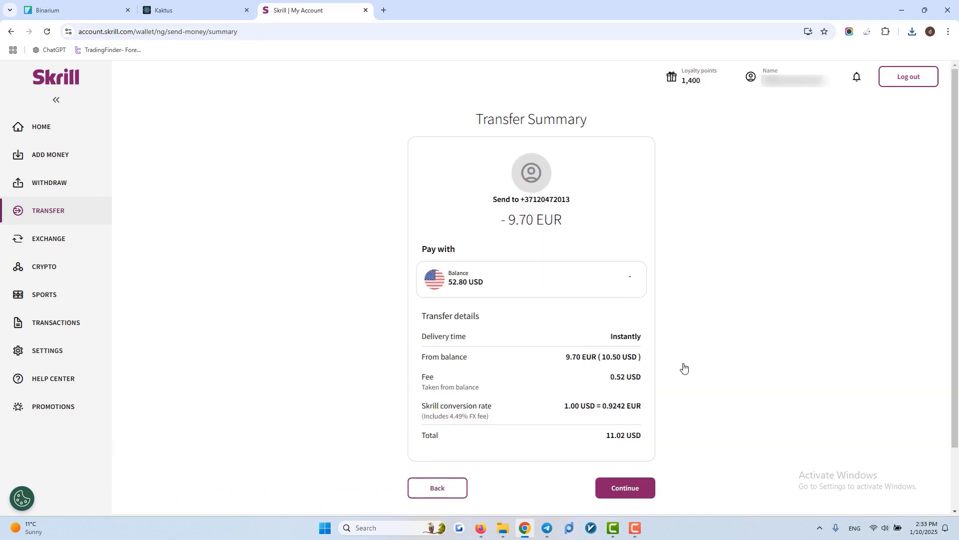
- Accept the transfer summary and authorize the payment with the Skrill account PIN
scroll(549, 306, "down", 1)
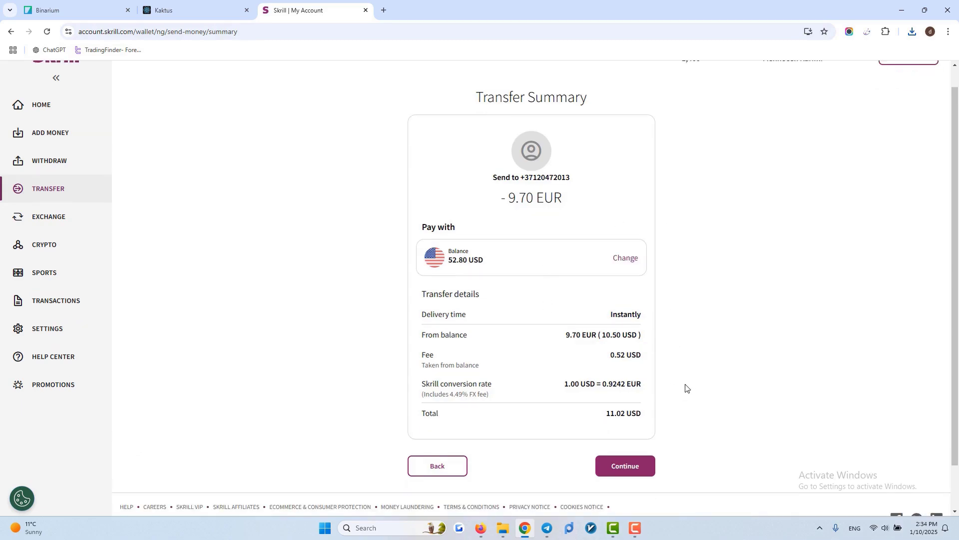
left_click(636, 466)
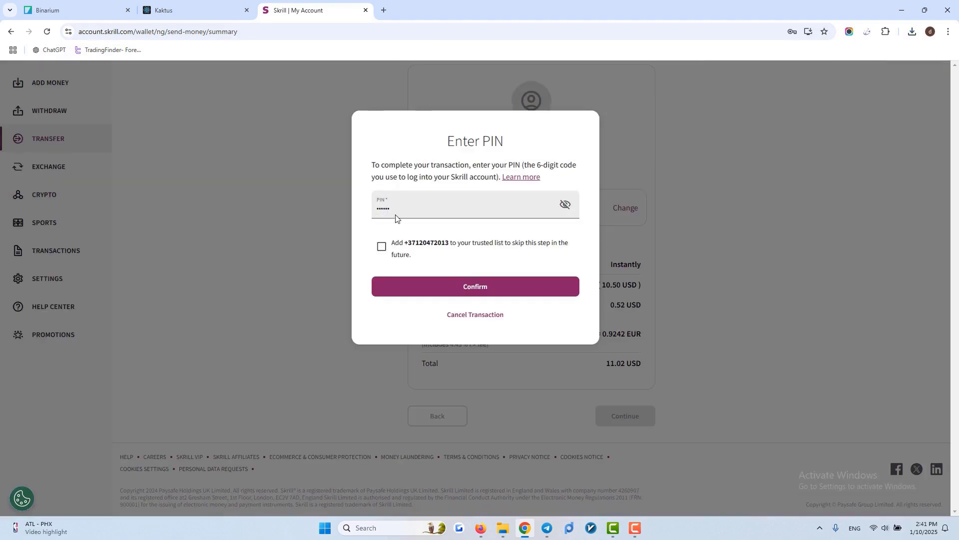
left_click(462, 286)
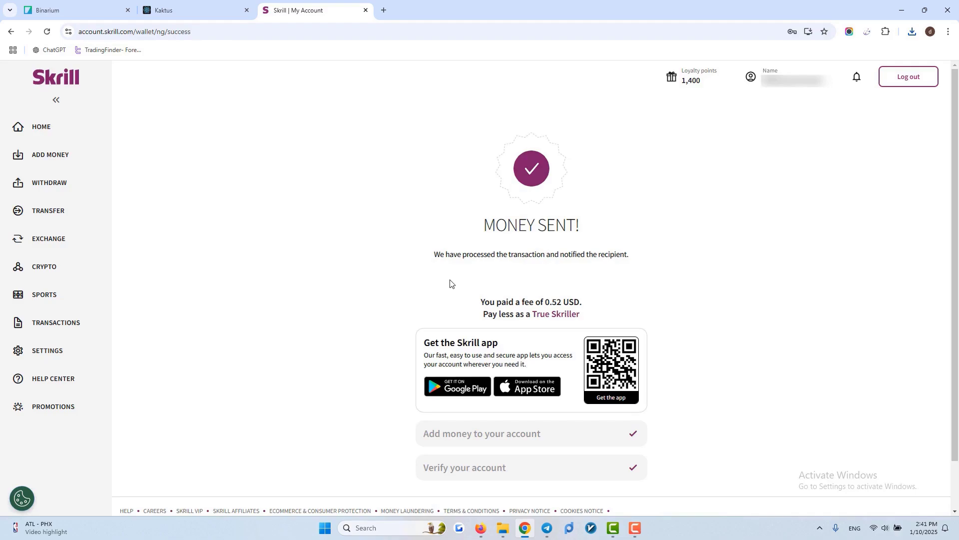
- Review the Skrill transfer confirmation and check the payment status on the Kaktus order page
scroll(451, 284, "down", 1)
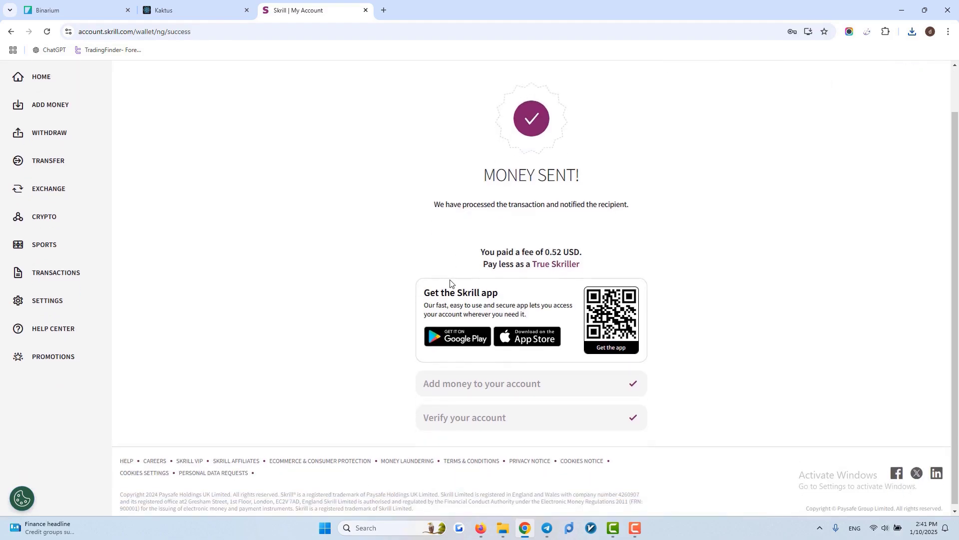
scroll(422, 276, "up", 1)
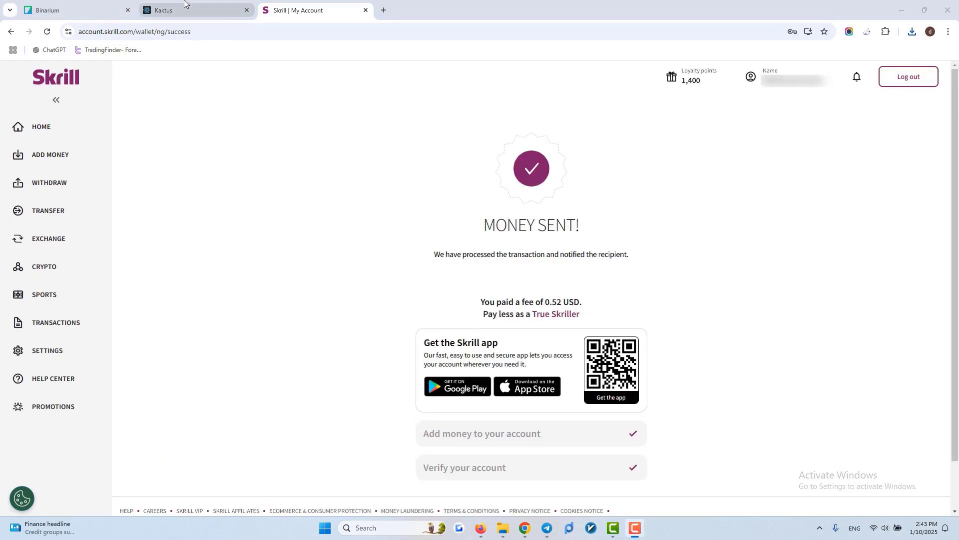
left_click(184, 5)
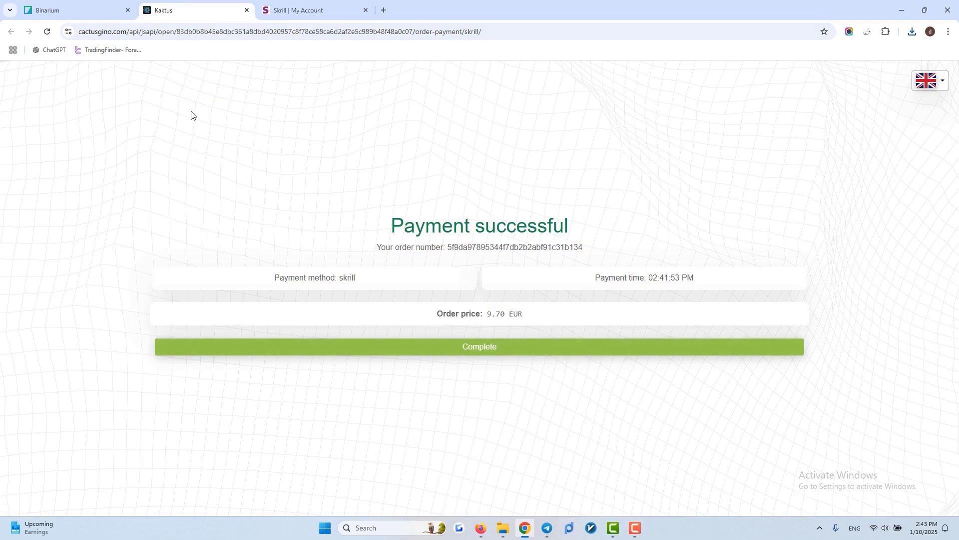
- Return to Binarium, close the deposit form, and open the account's payment history to check the deposit
left_click(71, 4)
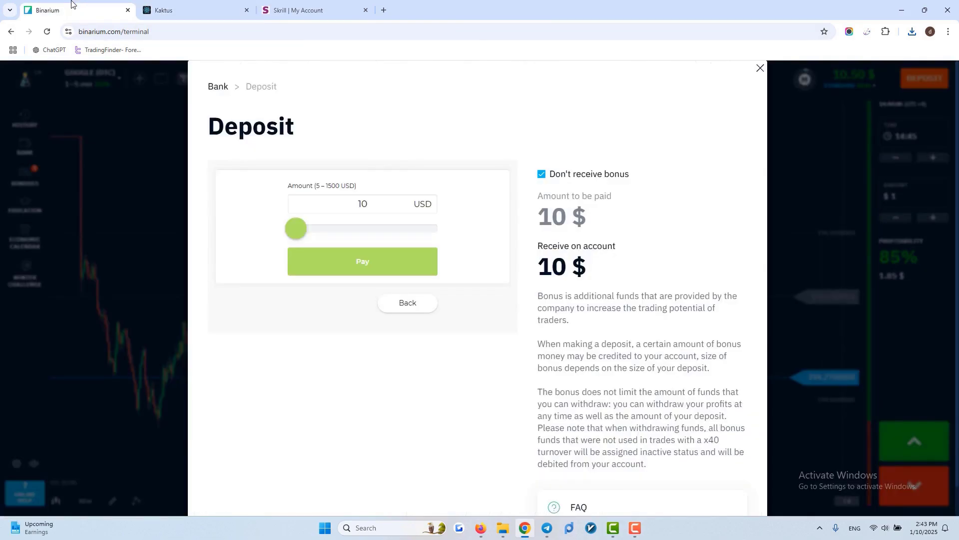
left_click(155, 231)
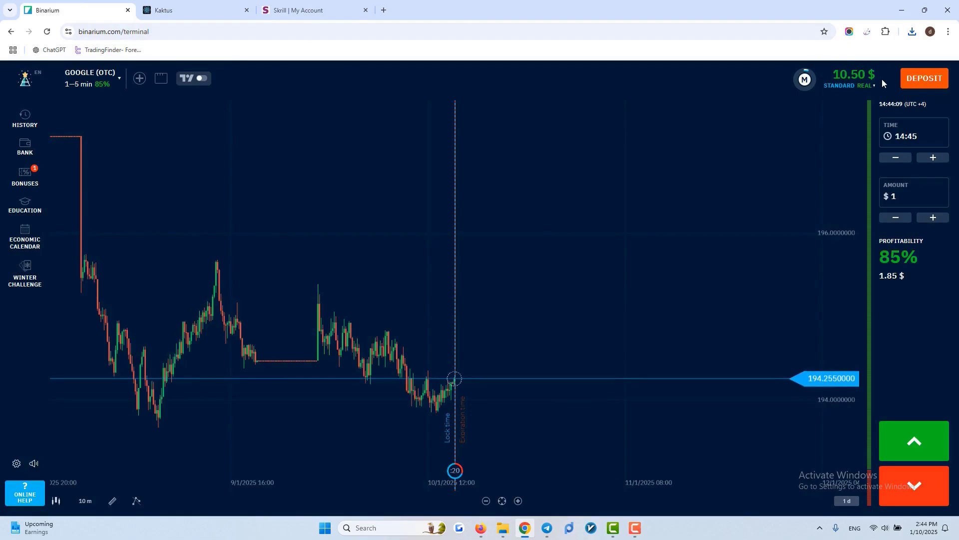
left_click(805, 80)
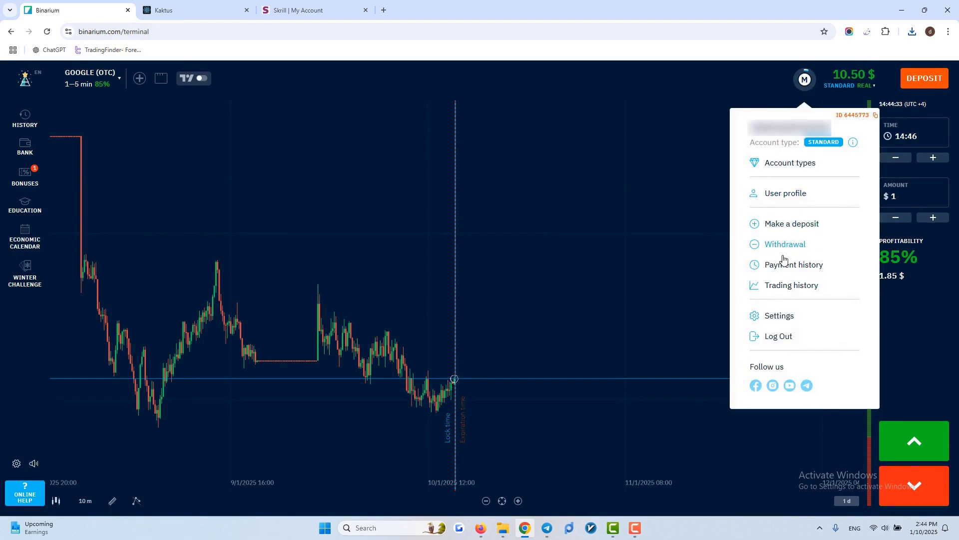
left_click(783, 268)
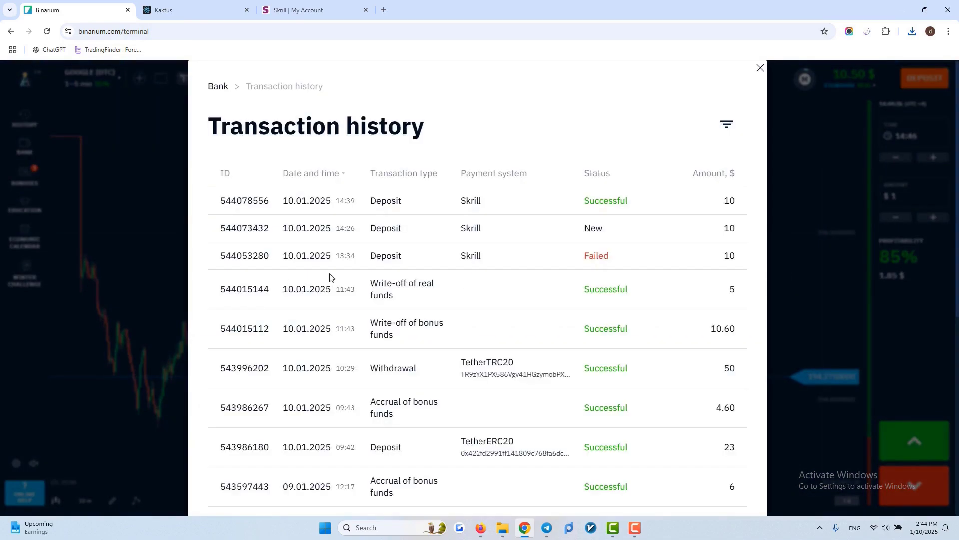